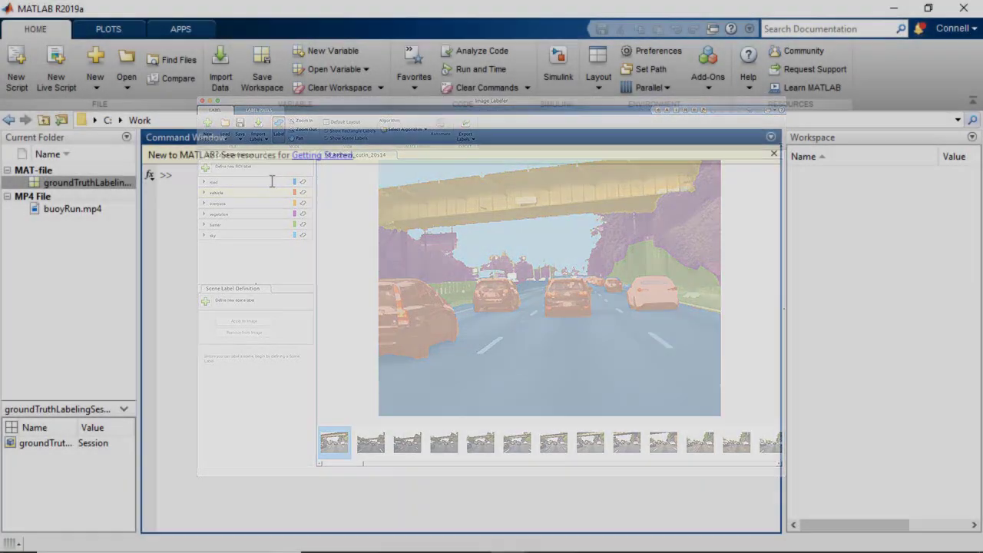
Launch the Video Labeler app by running videoLabeler from the Command Window
{"action": "type", "text": "video"}
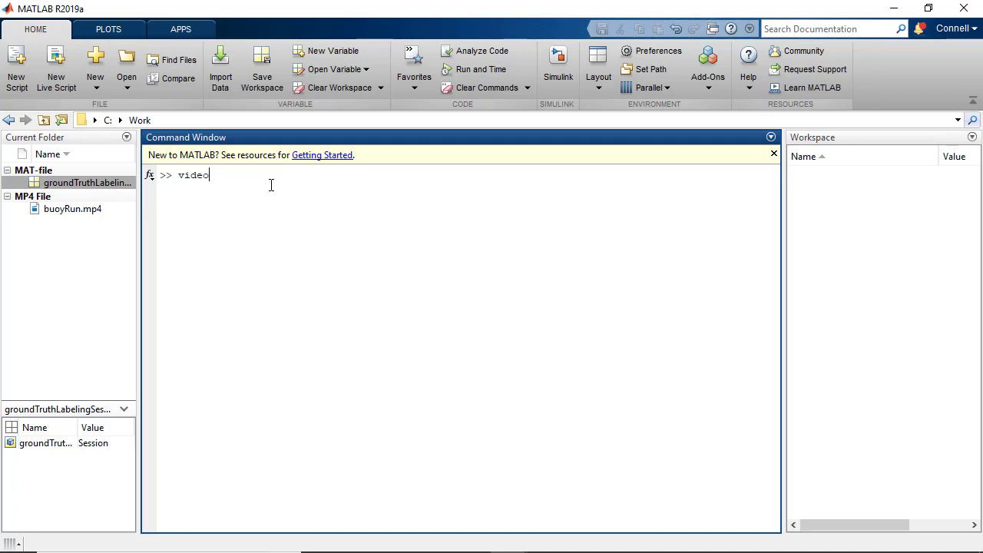
{"action": "key", "text": "Tab"}
{"action": "key", "text": "Down"}
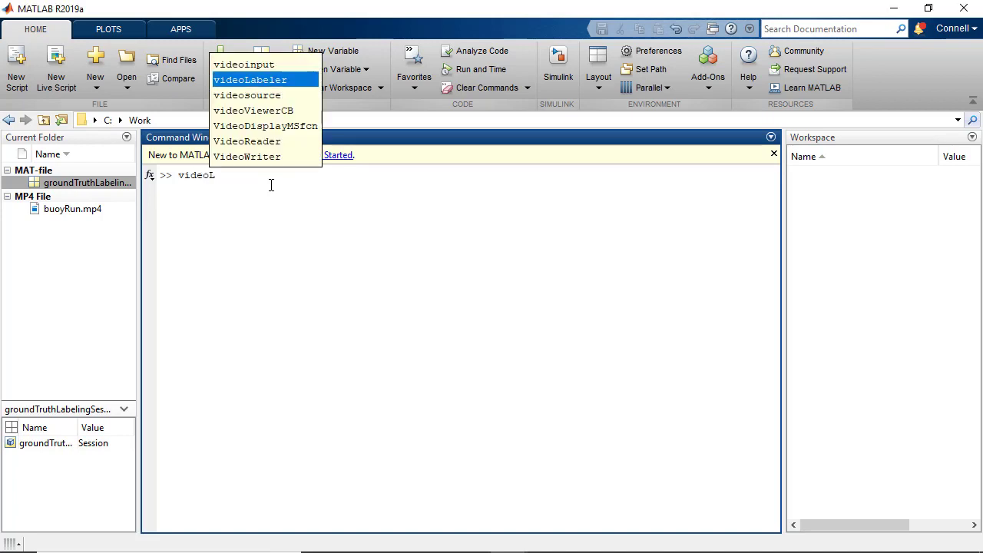
{"action": "key", "text": "Return"}
{"action": "key", "text": "Return"}
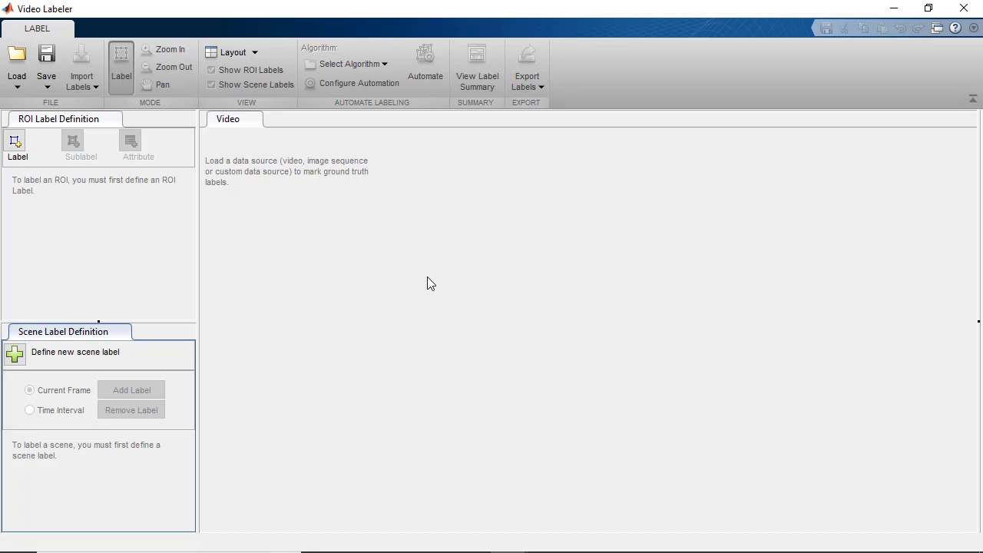
Load buoyRun.mp4 as the video source and play it to preview the buoys
{"action": "left_click", "coordinate": [19, 81]}
{"action": "left_click", "coordinate": [13, 122]}
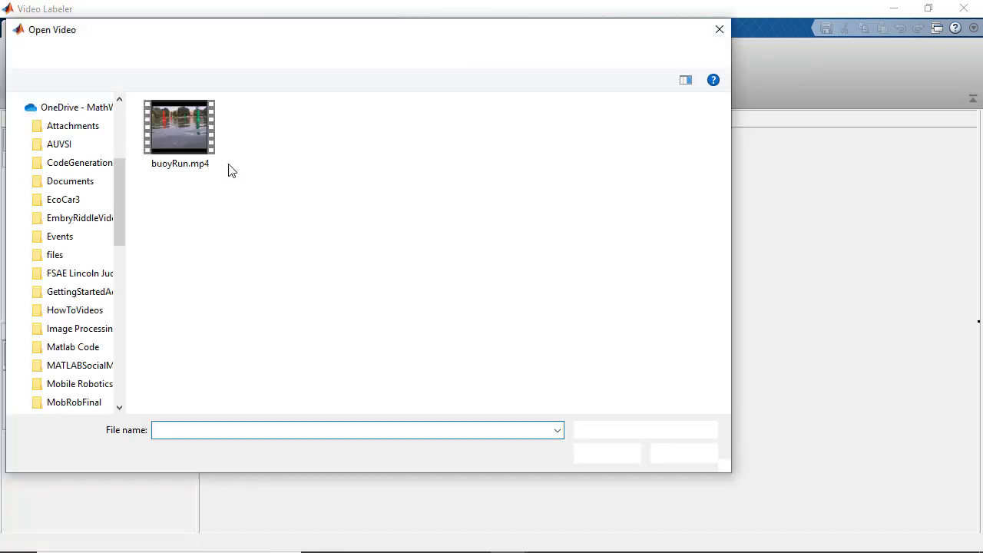
{"action": "double_click", "coordinate": [179, 150]}
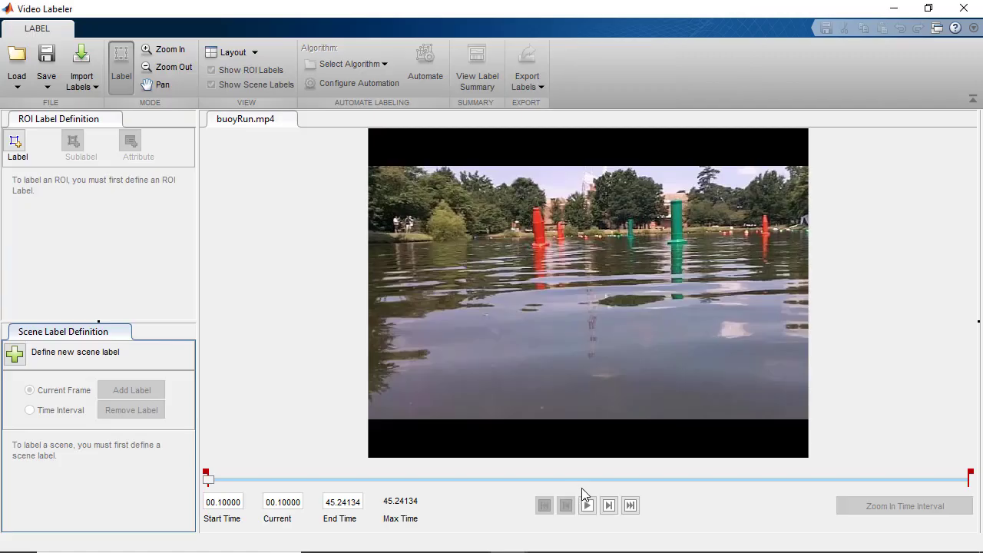
{"action": "left_click", "coordinate": [588, 505]}
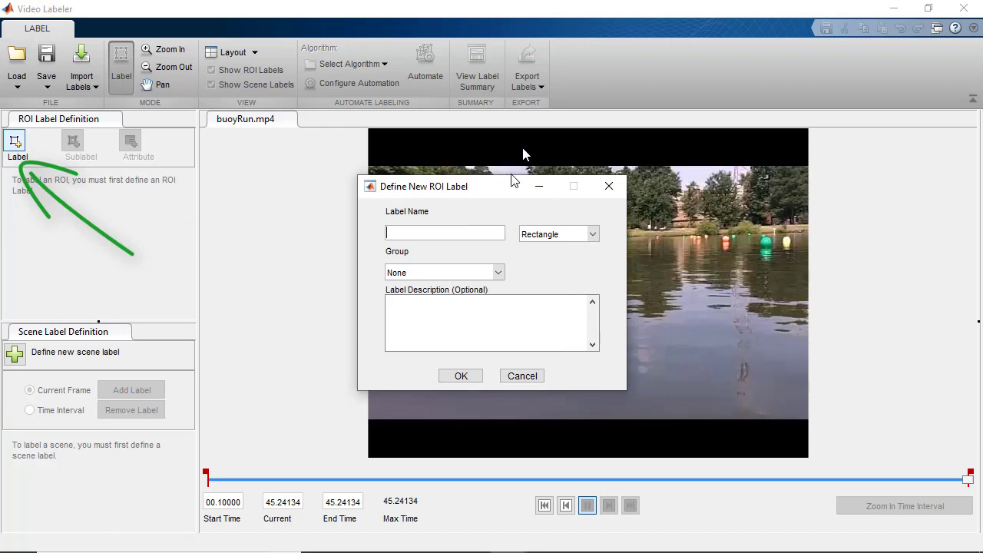
Name the new ROI label bigRedBuoy and keep the Rectangle shape type
{"action": "type", "text": "bigRedBuoy"}
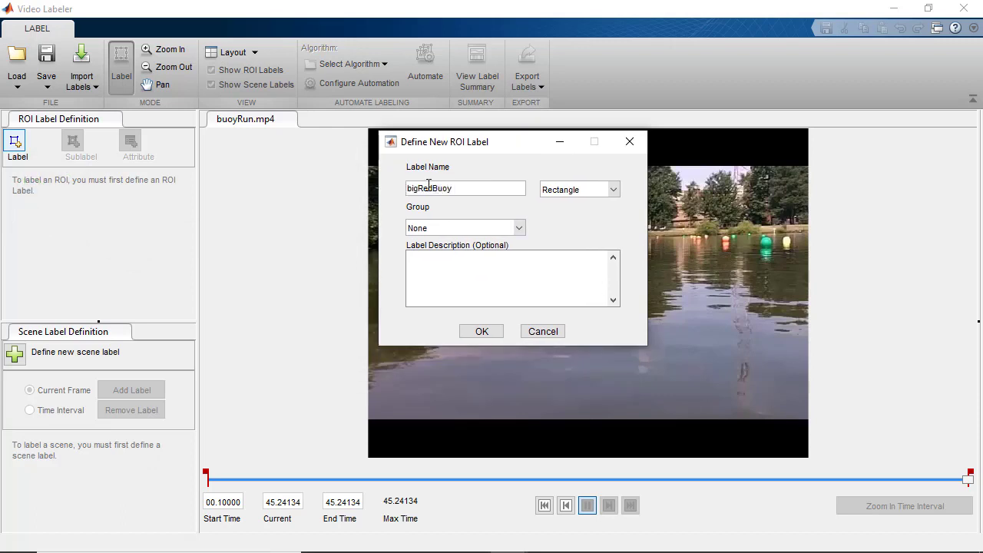
{"action": "left_click", "coordinate": [612, 190]}
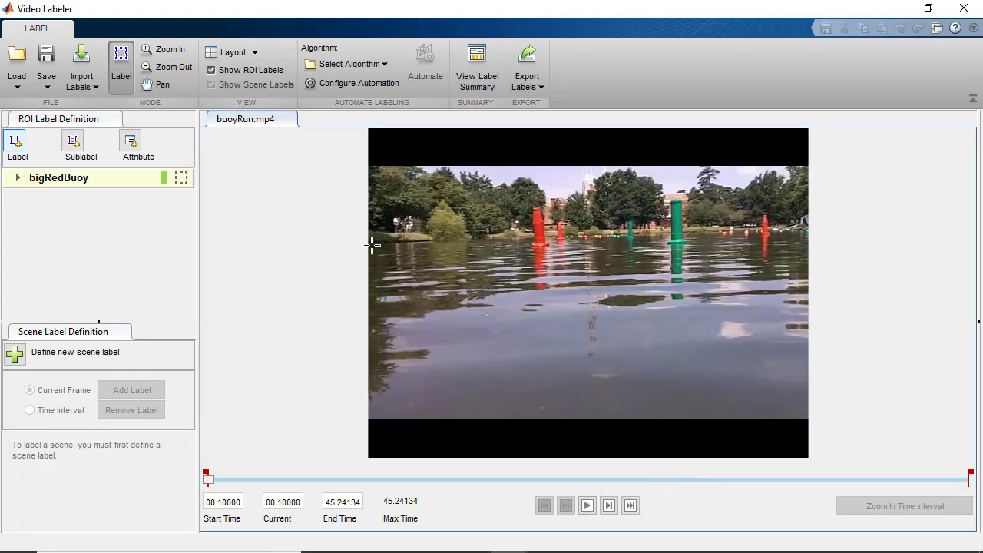
Box the red buoy with bigRedBuoy on the first frame and end the interval near 10.73 s
{"action": "left_click", "coordinate": [84, 192]}
{"action": "left_click_drag", "start_coordinate": [523, 201], "coordinate": [553, 256]}
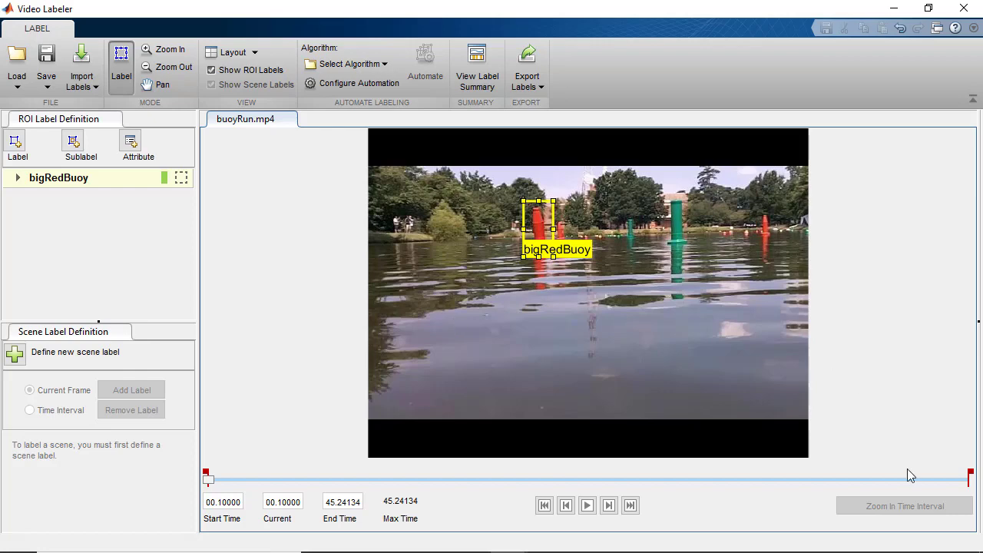
{"action": "left_click_drag", "start_coordinate": [970, 474], "coordinate": [397, 500]}
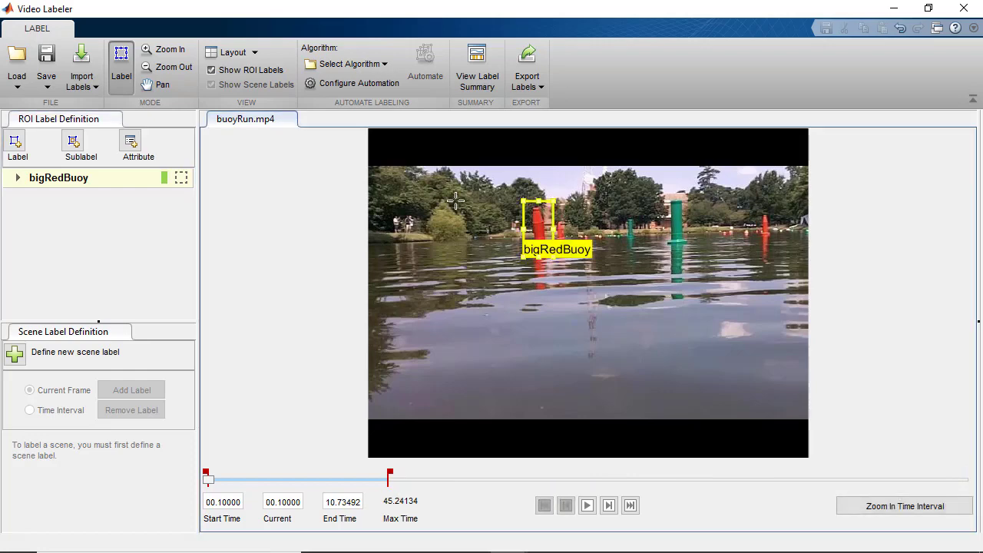
Start automation using the Point Tracker algorithm
{"action": "left_click", "coordinate": [349, 64]}
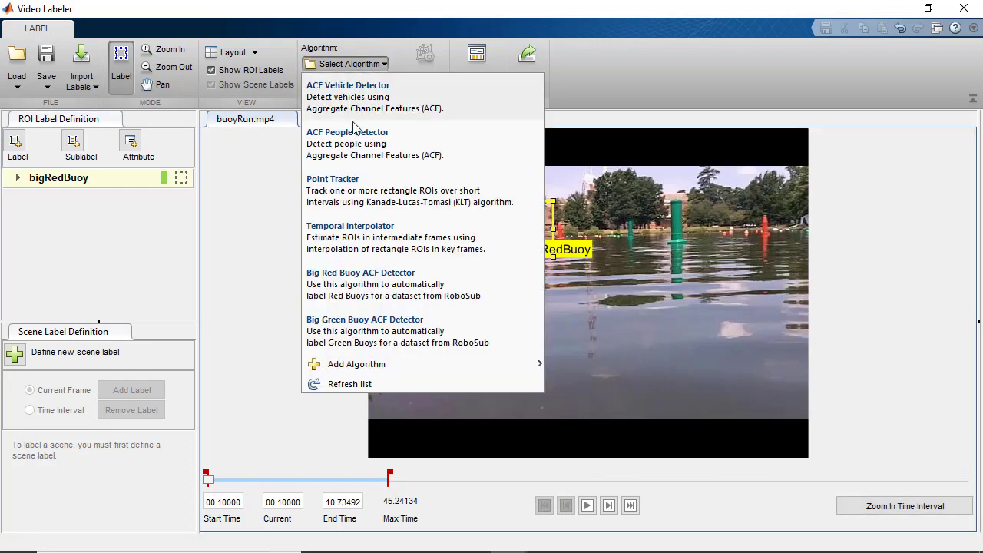
{"action": "left_click", "coordinate": [351, 197]}
{"action": "left_click", "coordinate": [430, 61]}
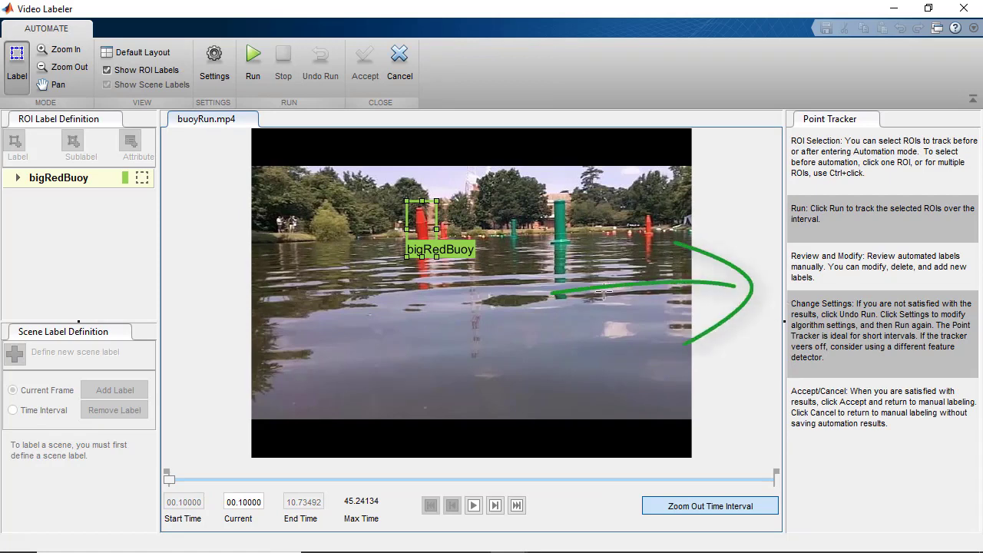
Run the Point Tracker with the MSER feature detector and play back the results
{"action": "left_click", "coordinate": [215, 77]}
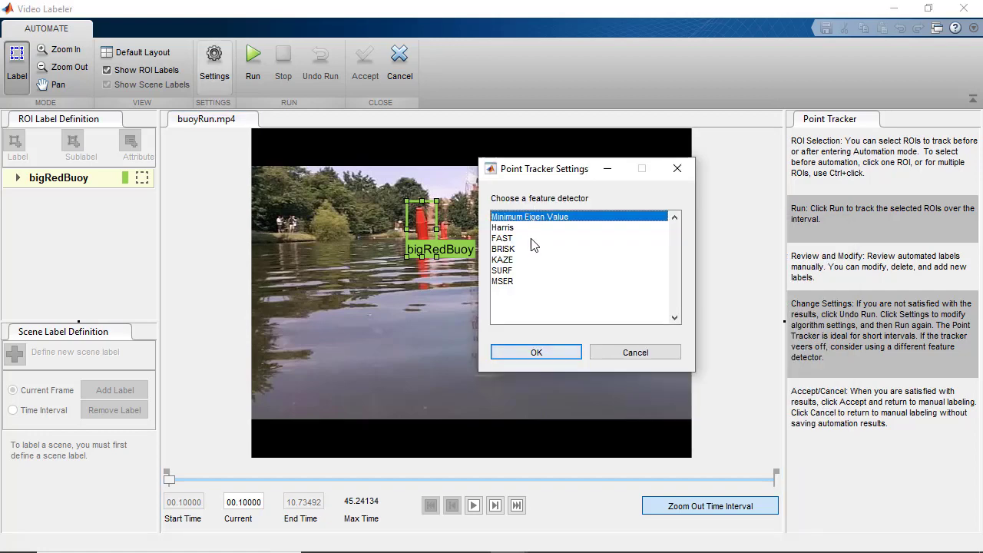
{"action": "left_click", "coordinate": [514, 282]}
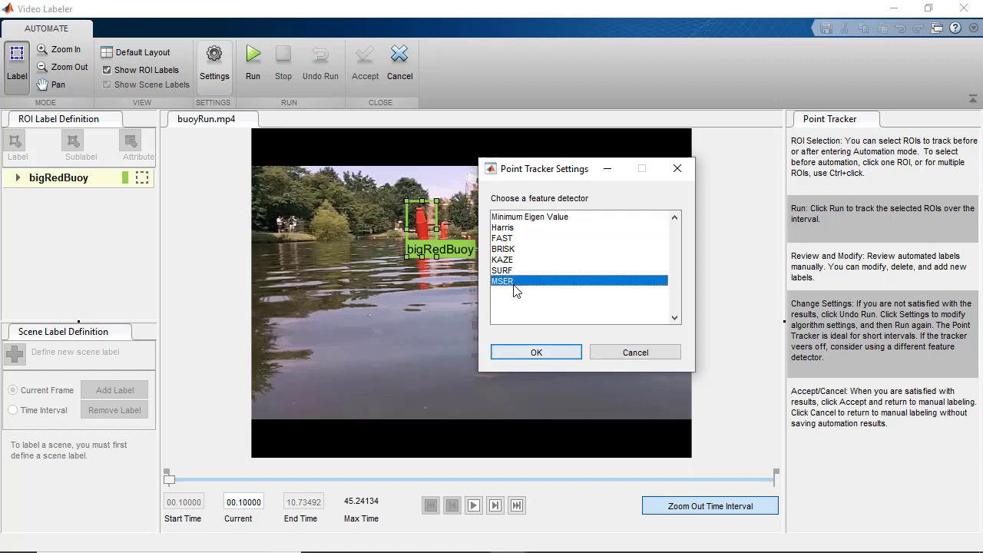
{"action": "left_click", "coordinate": [546, 359]}
{"action": "left_click", "coordinate": [546, 357]}
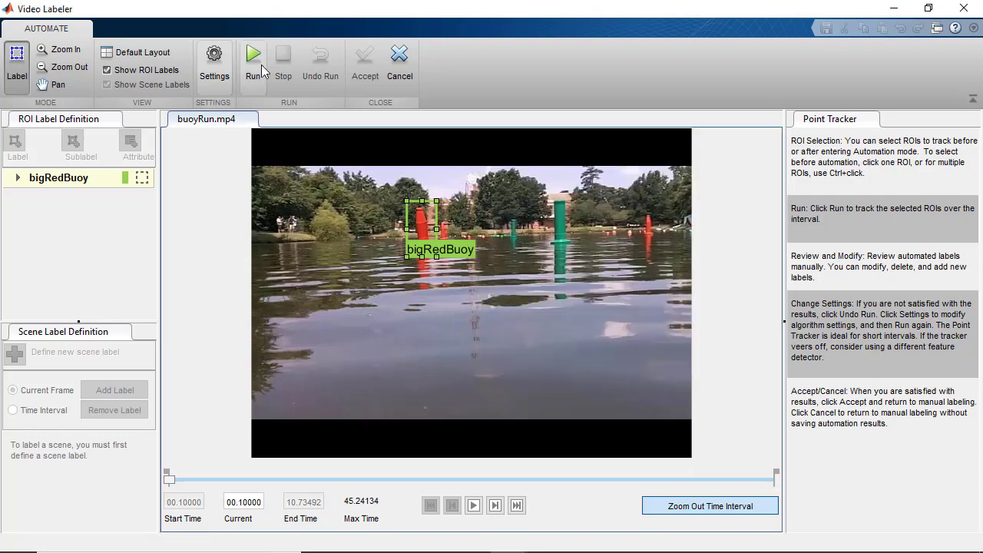
{"action": "left_click", "coordinate": [261, 65]}
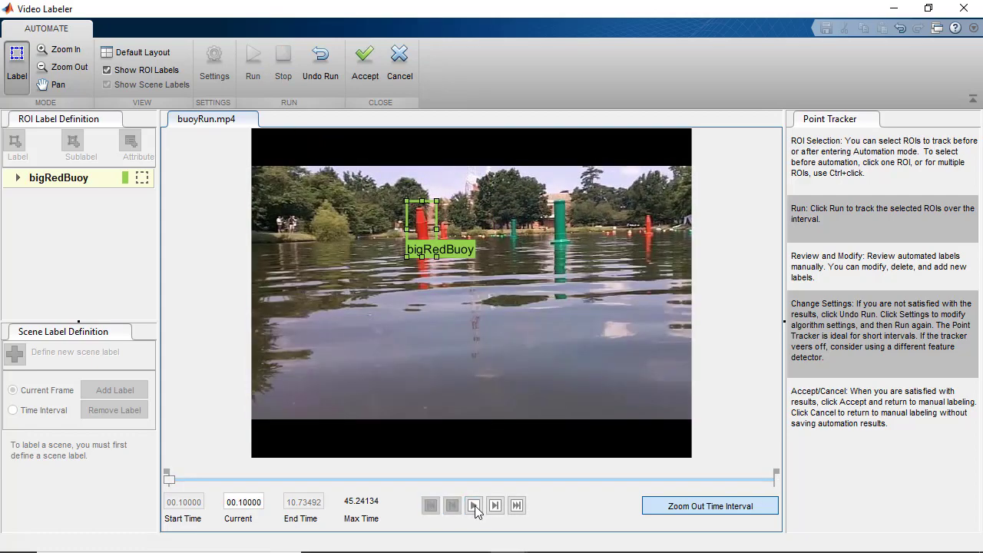
{"action": "left_click", "coordinate": [475, 506]}
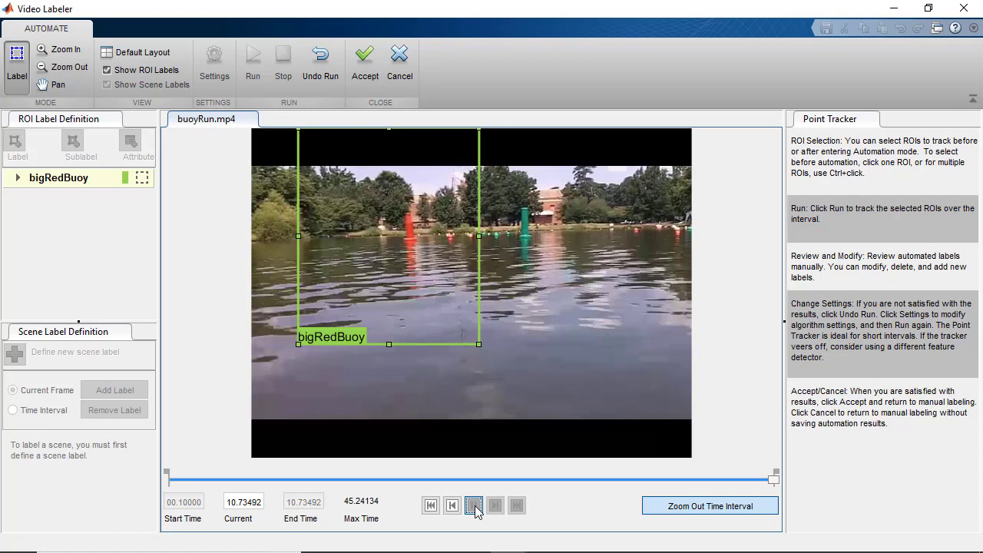
Discard the Point Tracker results and start Temporal Interpolator automation instead
{"action": "left_click", "coordinate": [396, 69]}
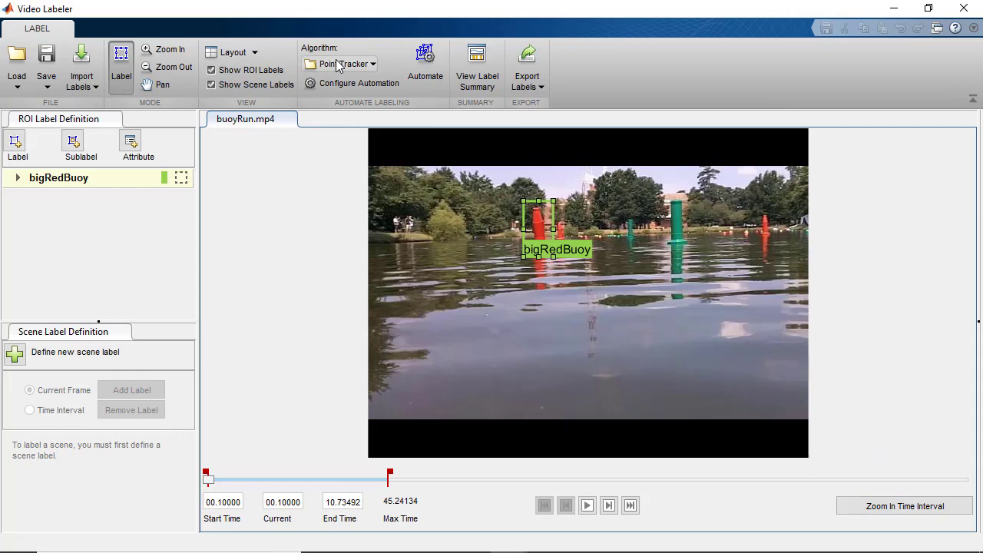
{"action": "left_click", "coordinate": [338, 63]}
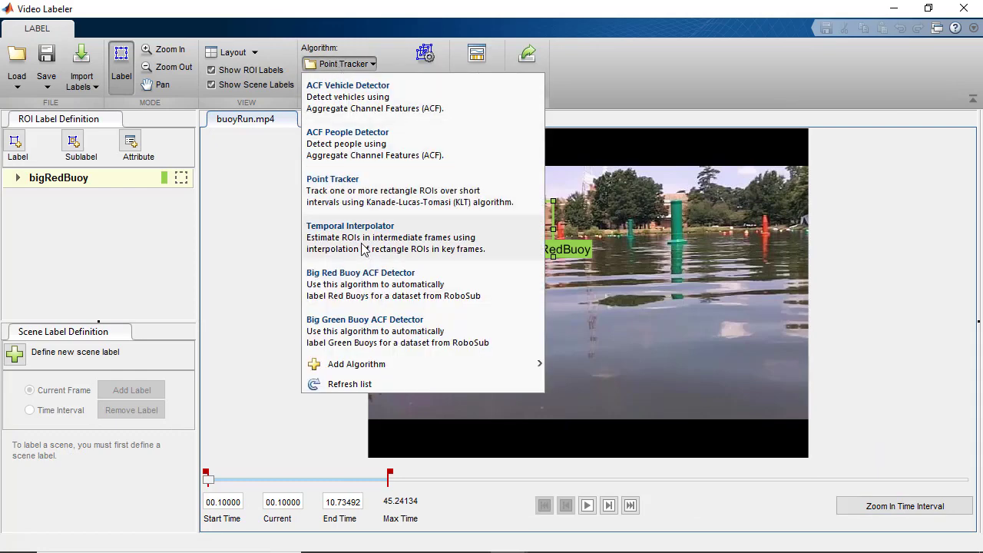
{"action": "left_click", "coordinate": [362, 250]}
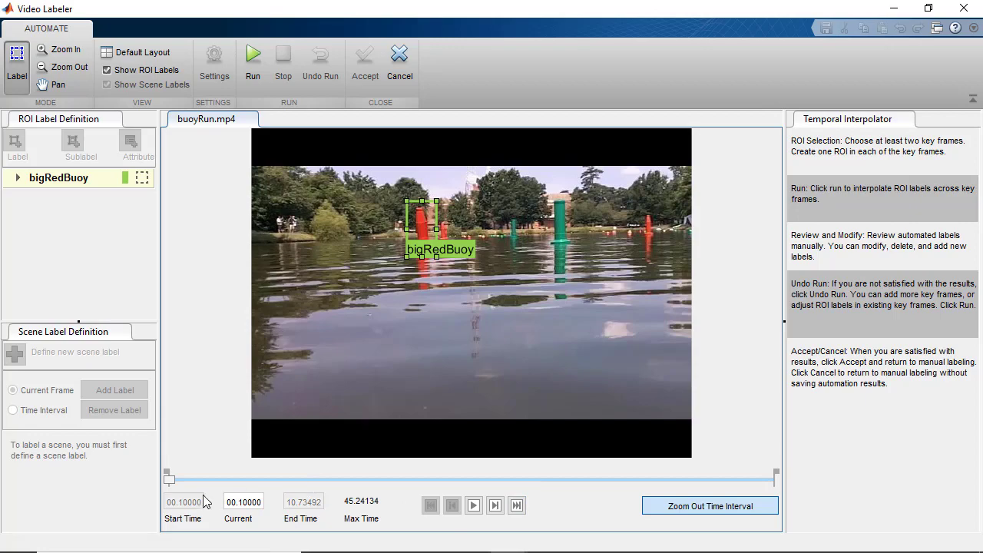
Add bigRedBuoy key-frame boxes near 7 s and 9 s, interpolate, review, and accept
{"action": "left_click_drag", "start_coordinate": [168, 480], "coordinate": [570, 479]}
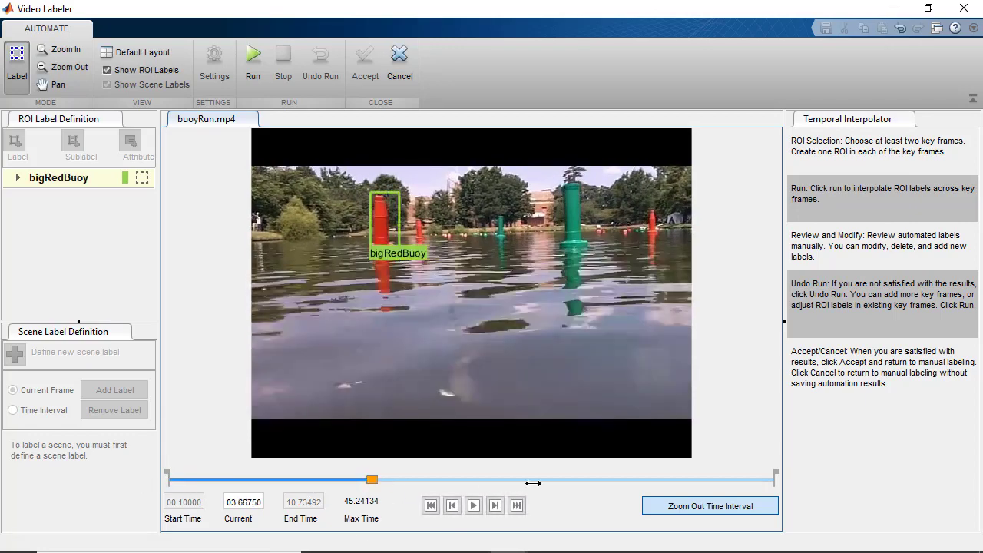
{"action": "left_click_drag", "start_coordinate": [331, 164], "coordinate": [366, 267]}
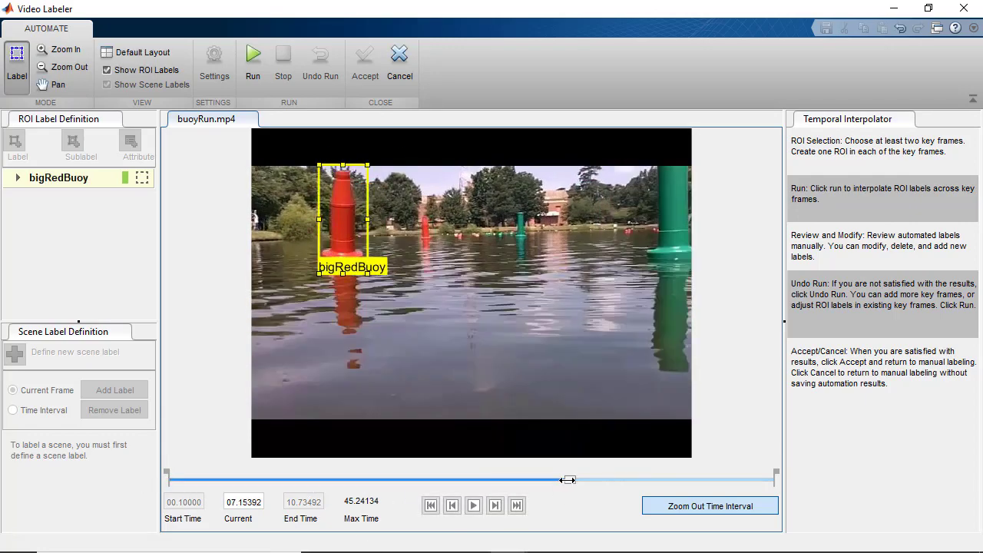
{"action": "left_click_drag", "start_coordinate": [570, 480], "coordinate": [685, 479]}
{"action": "left_click_drag", "start_coordinate": [305, 288], "coordinate": [251, 166]}
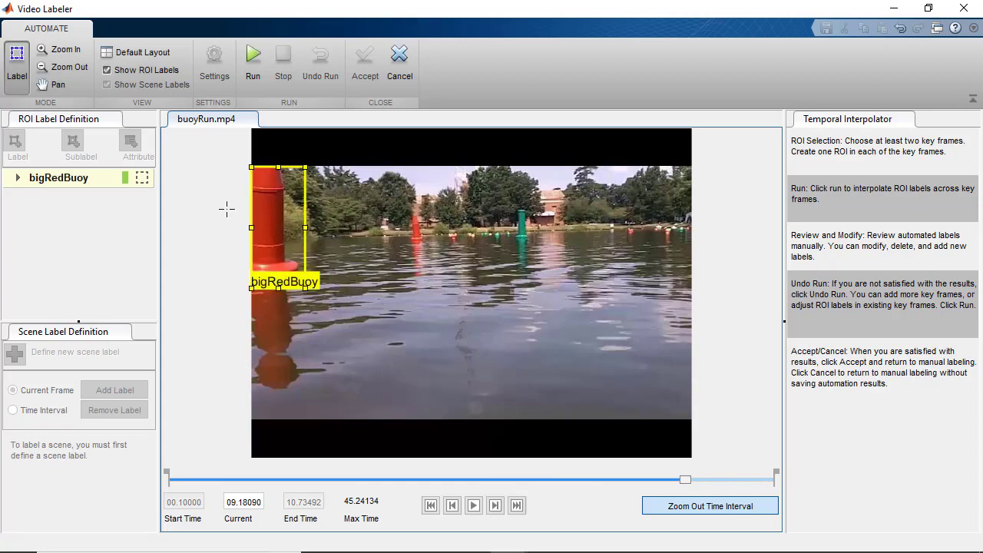
{"action": "left_click", "coordinate": [247, 59]}
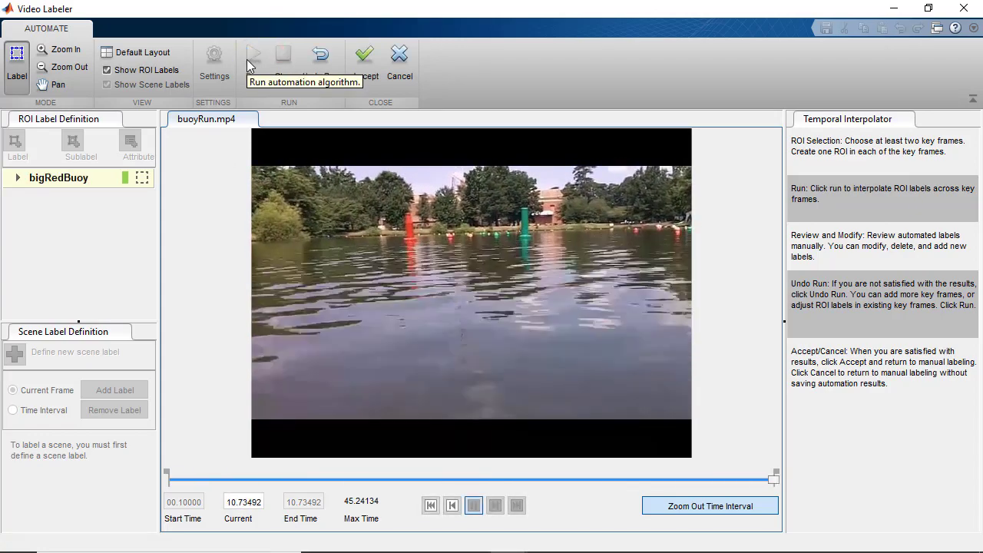
{"action": "left_click", "coordinate": [474, 507]}
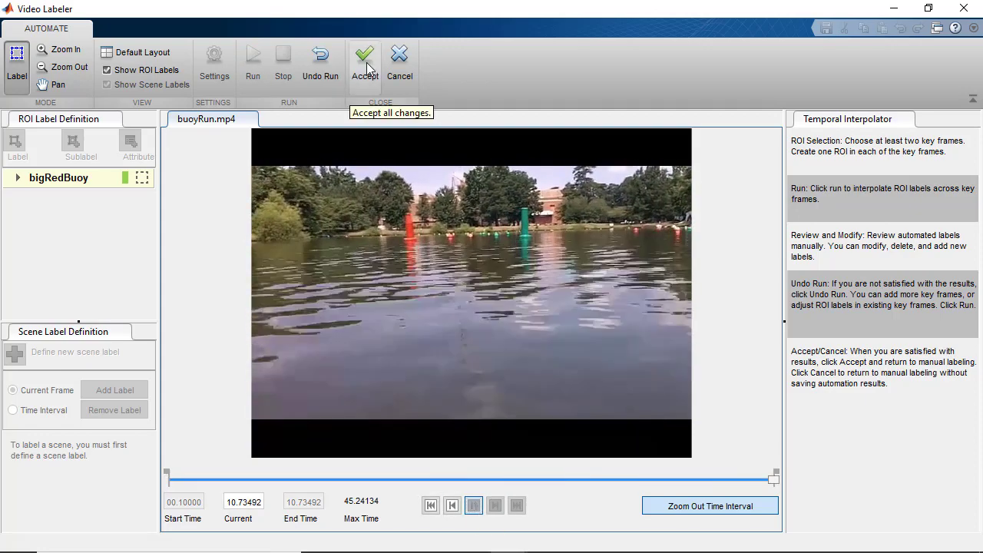
{"action": "left_click", "coordinate": [366, 66]}
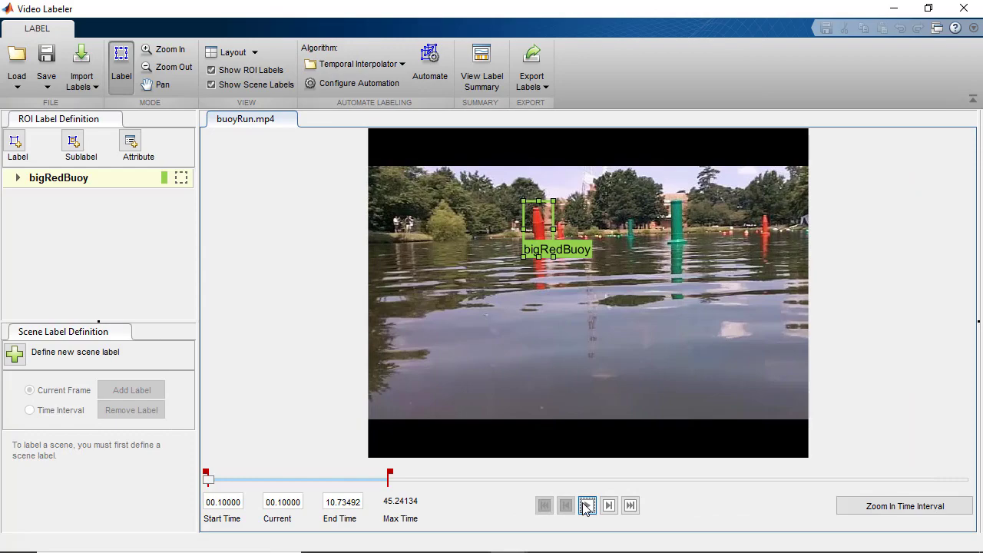
{"action": "left_click", "coordinate": [586, 506]}
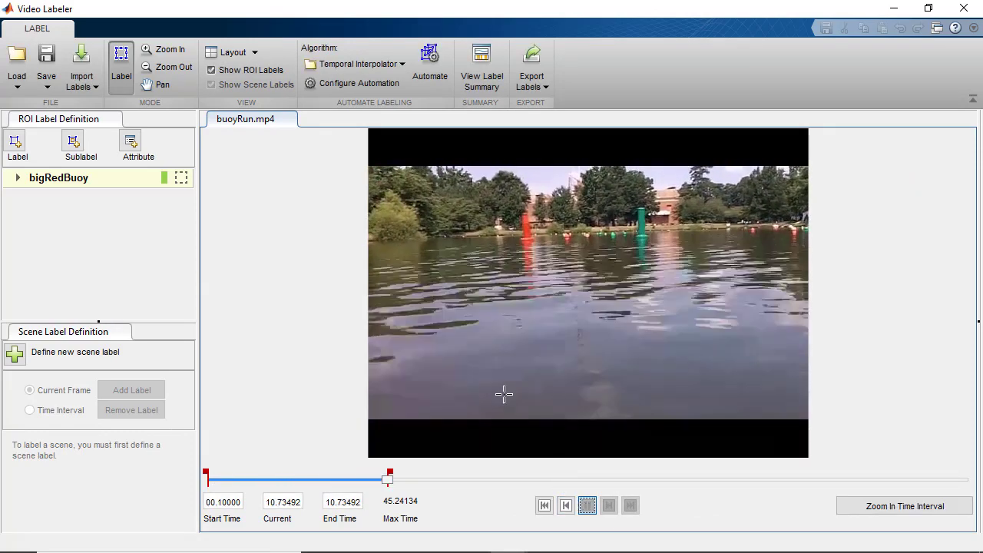
{"action": "left_click", "coordinate": [47, 83]}
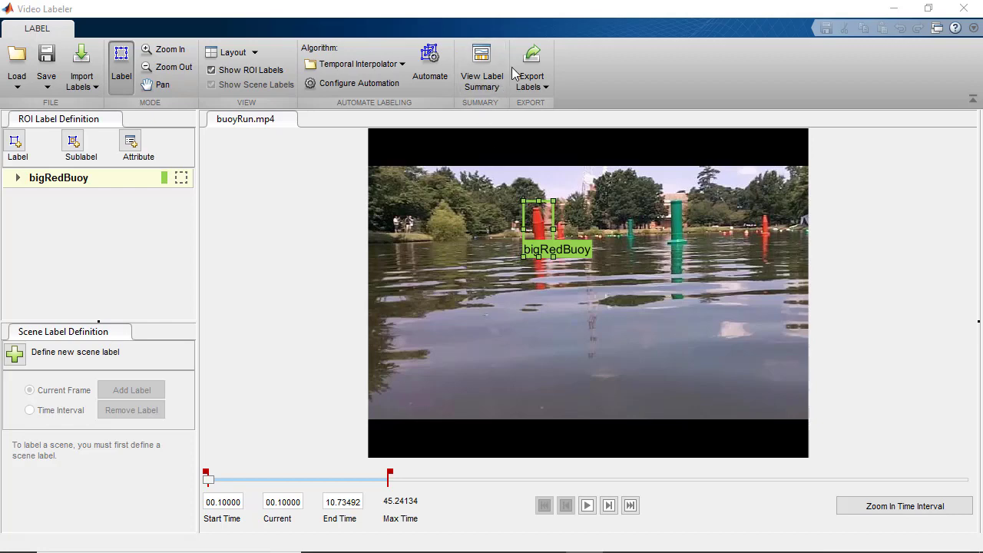
Show the Export Labels choices: To File and To Workspace
{"action": "left_click", "coordinate": [542, 88]}
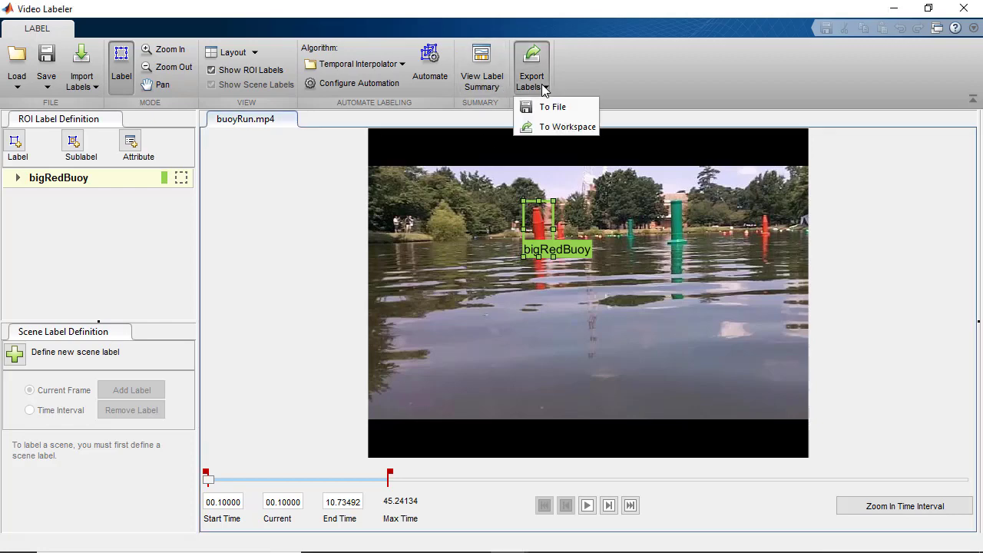